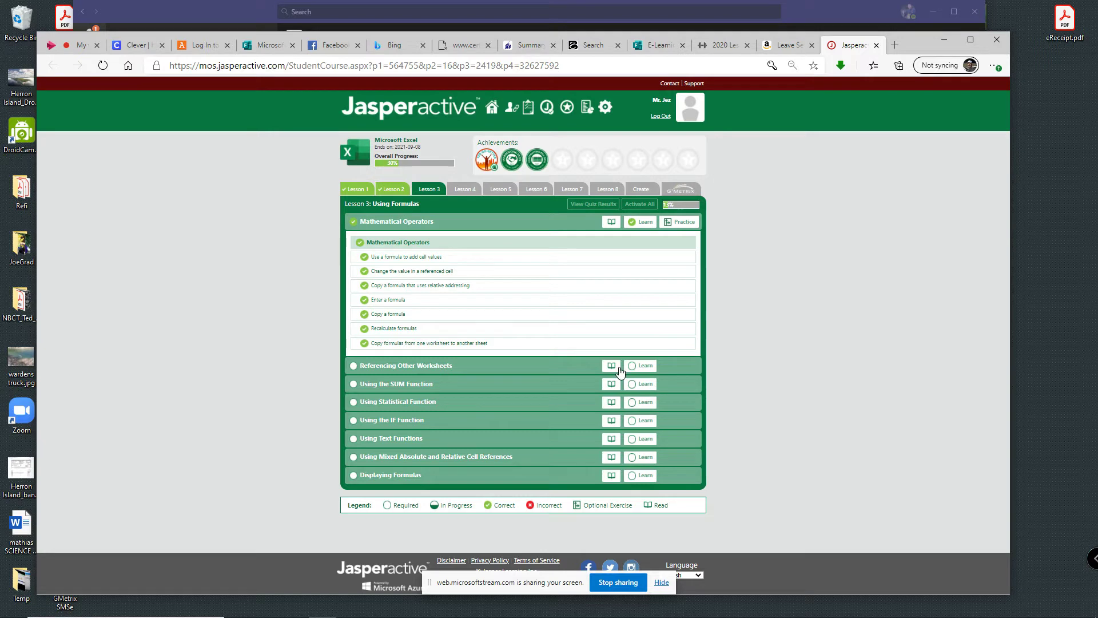
Launch the Referencing Other Worksheets lesson to open the Quarterly Income Statement References workbook.
{"action": "left_click", "coordinate": [642, 368]}
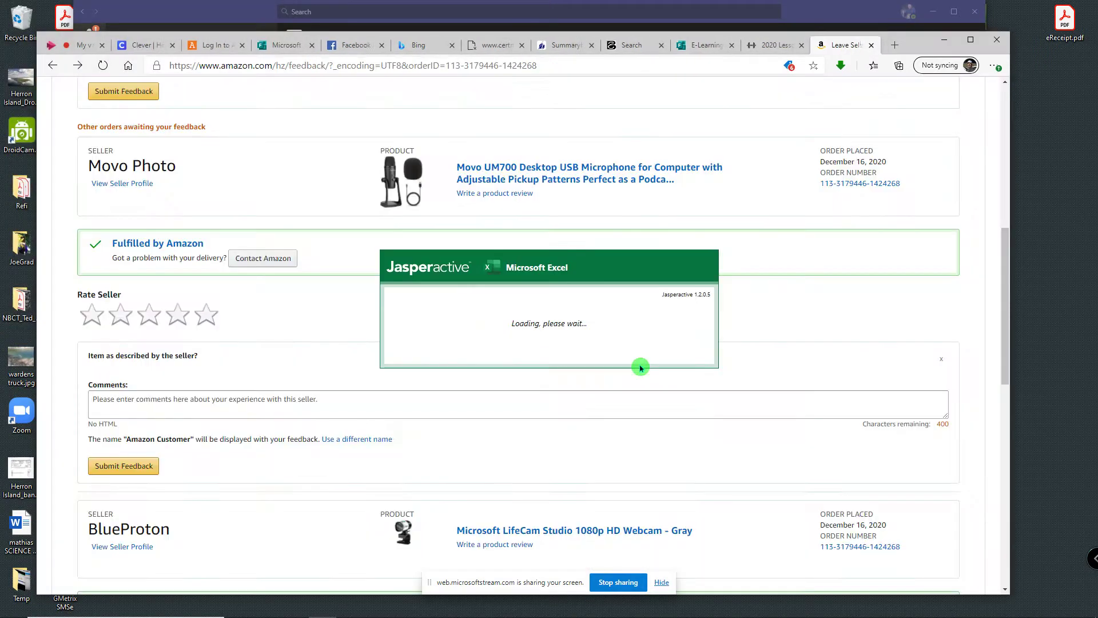
{"action": "left_click", "coordinate": [945, 39]}
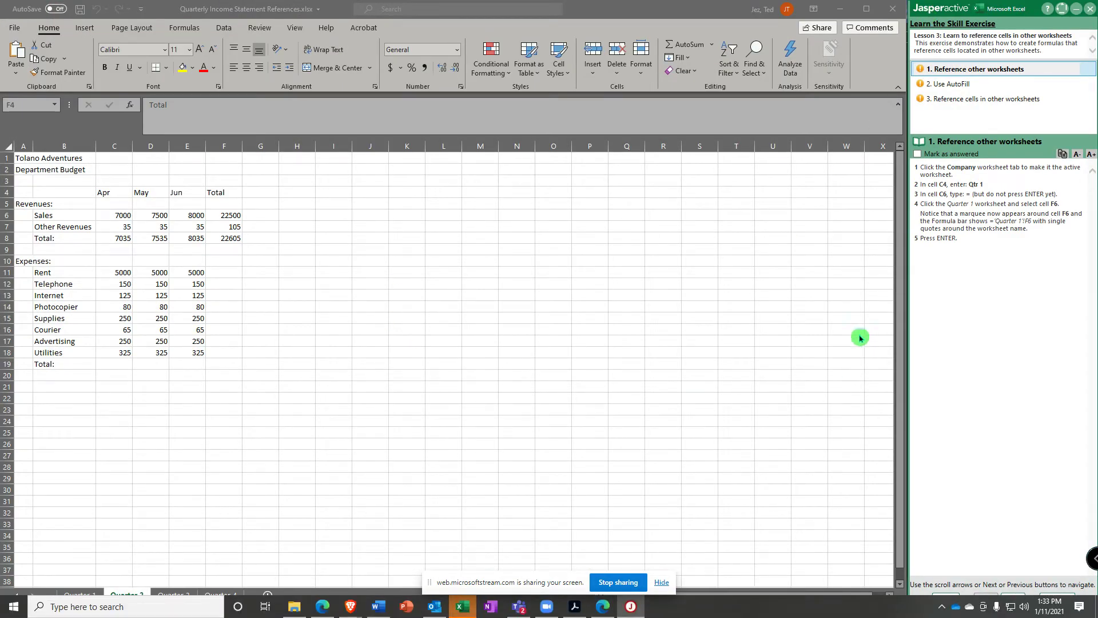
Scroll the sheet tabs back and switch to the Company worksheet.
{"action": "left_click", "coordinate": [294, 592]}
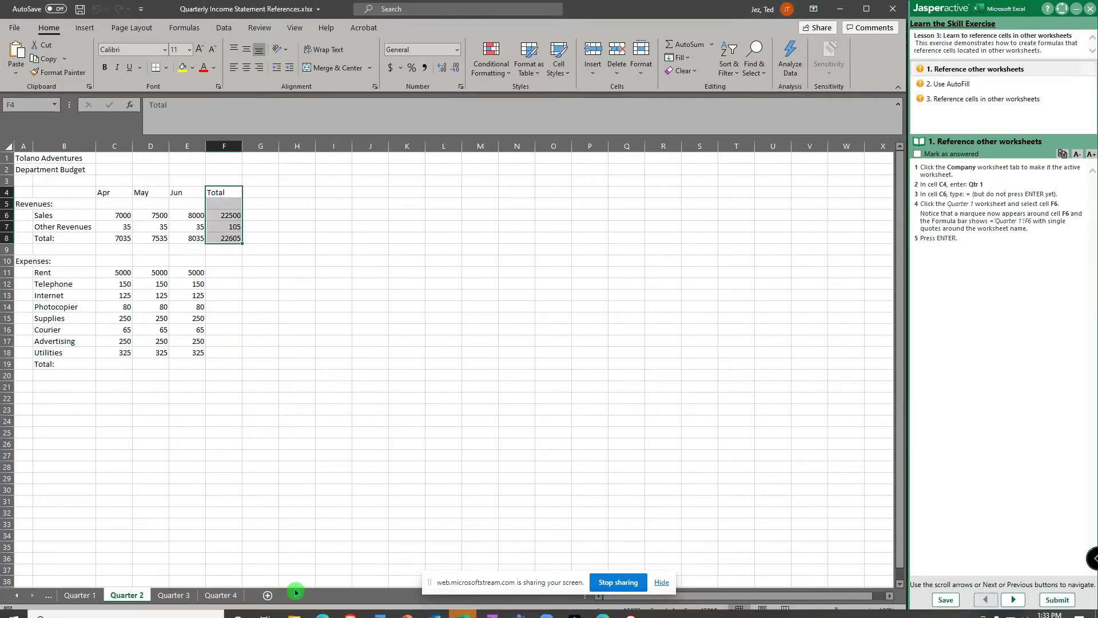
{"action": "left_click", "coordinate": [16, 597]}
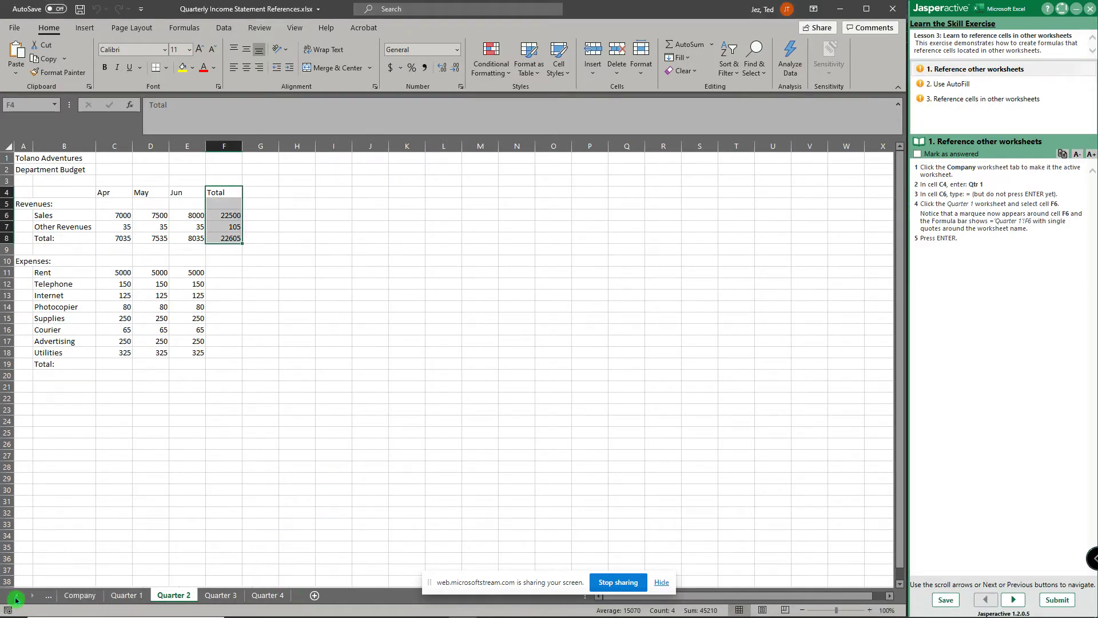
{"action": "left_click", "coordinate": [82, 596]}
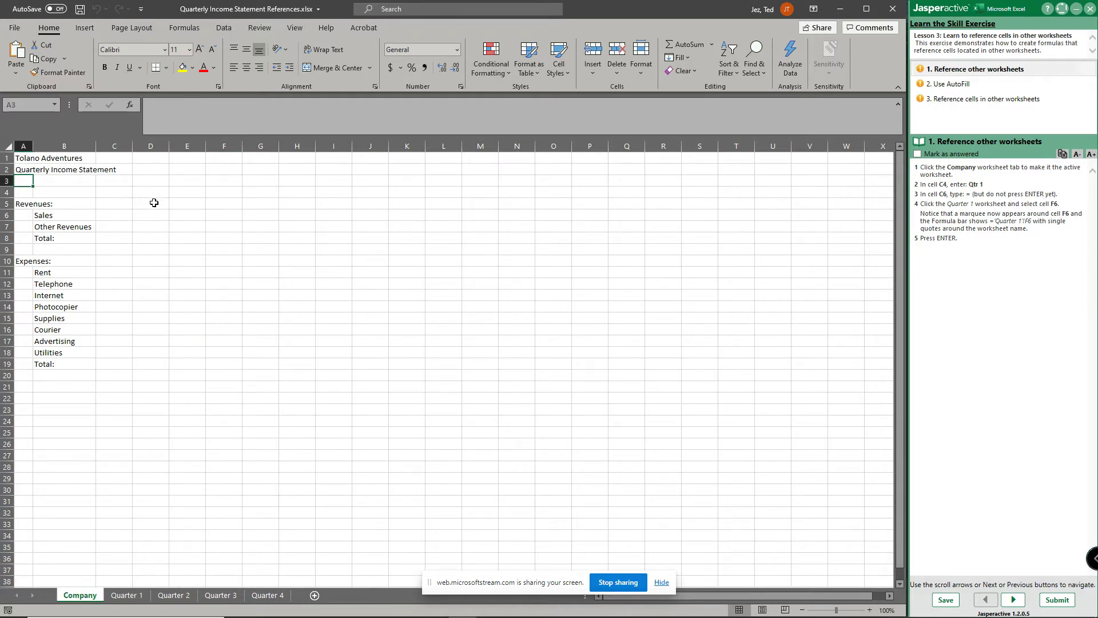
Enter the heading 'Qtr 1' in C4 and begin a formula with = in C6.
{"action": "left_click", "coordinate": [118, 196]}
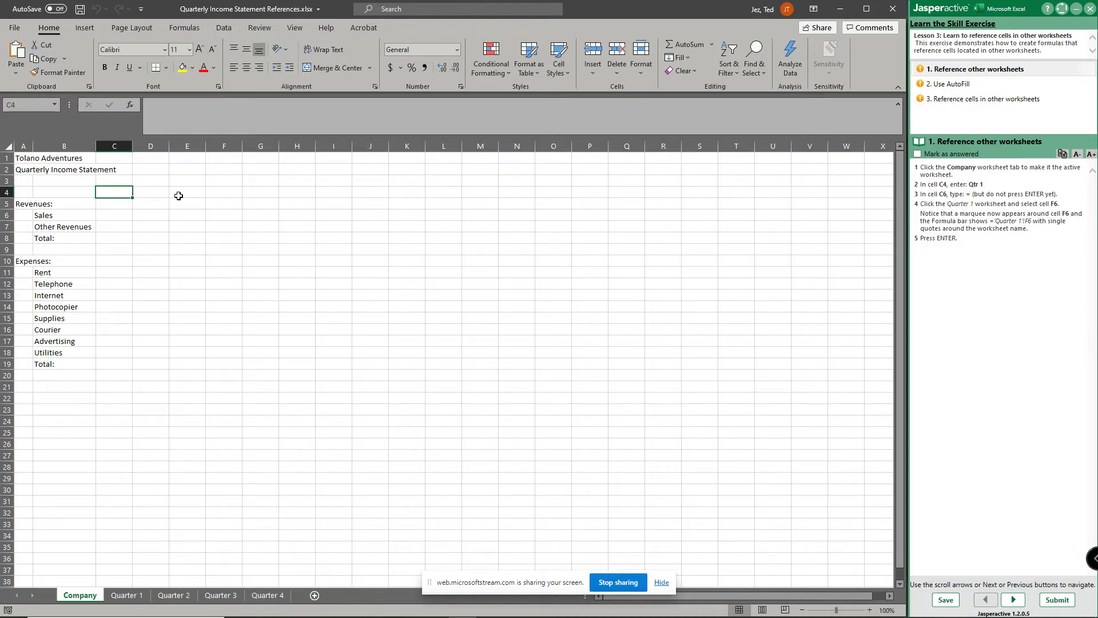
{"action": "type", "text": "Qtr 1"}
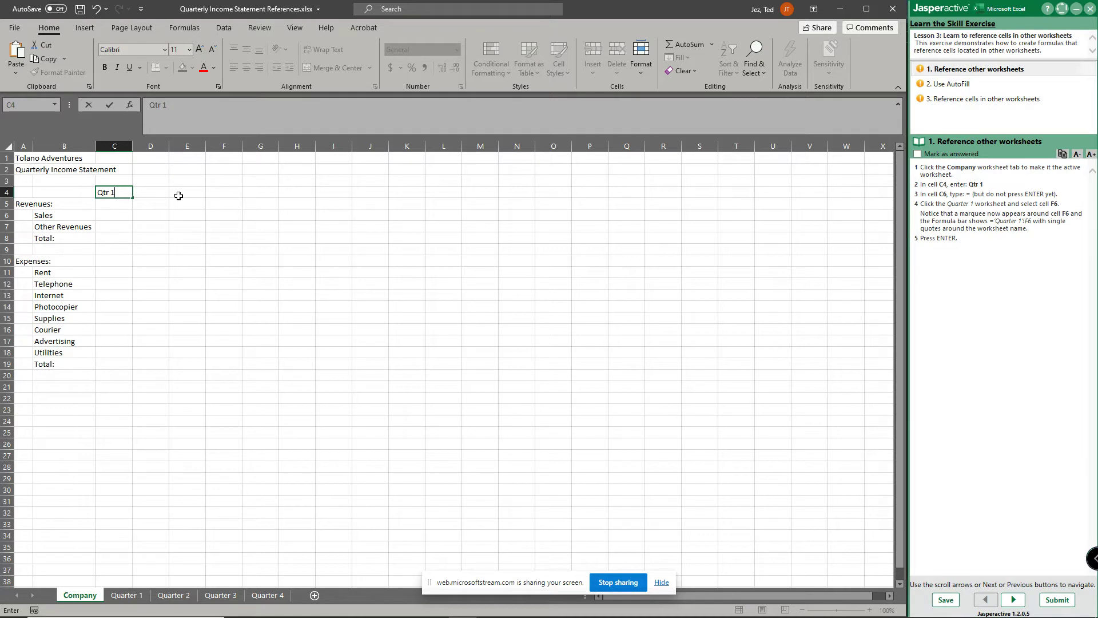
{"action": "key", "text": "Return"}
{"action": "key", "text": "Down"}
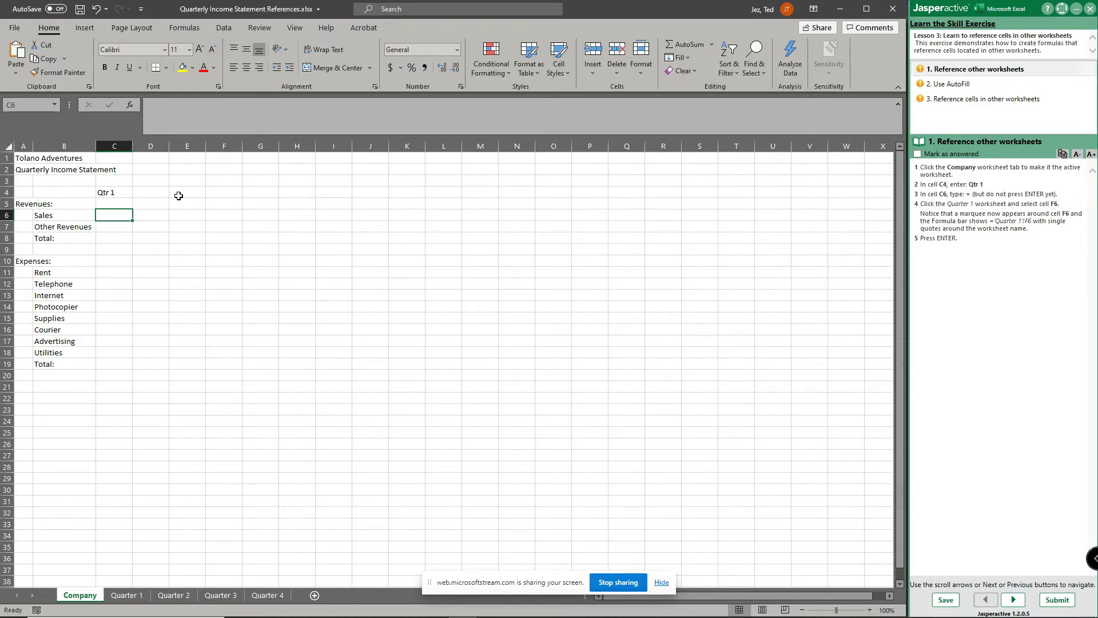
{"action": "type", "text": "="}
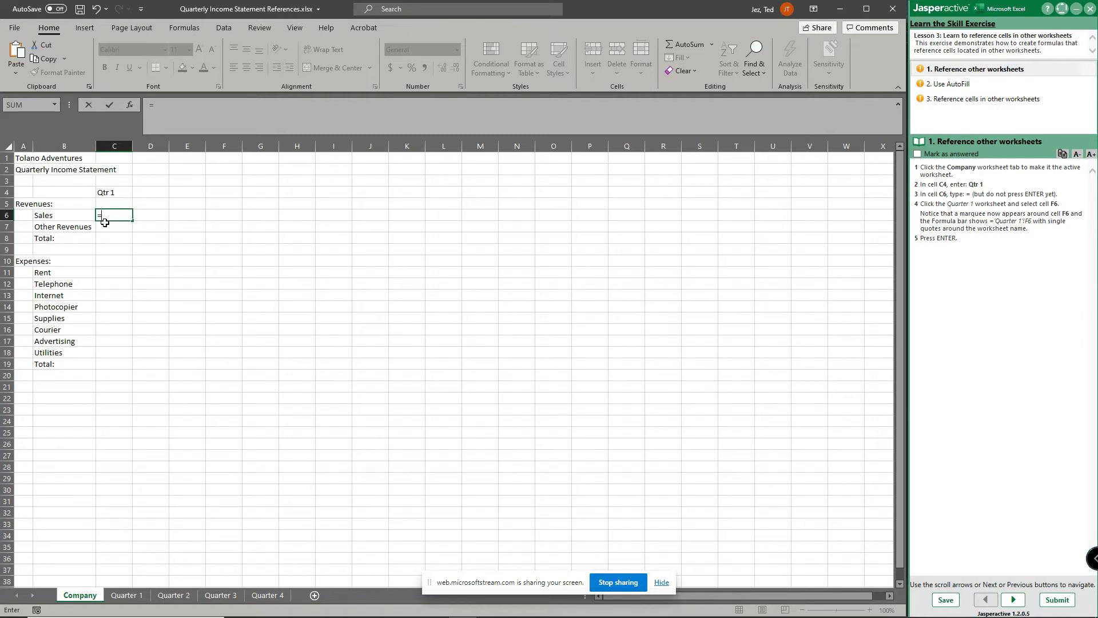
Point C6 at Quarter 1's F6 (='Quarter 1'!F6) so it shows 18100, then verify it.
{"action": "left_click", "coordinate": [131, 600]}
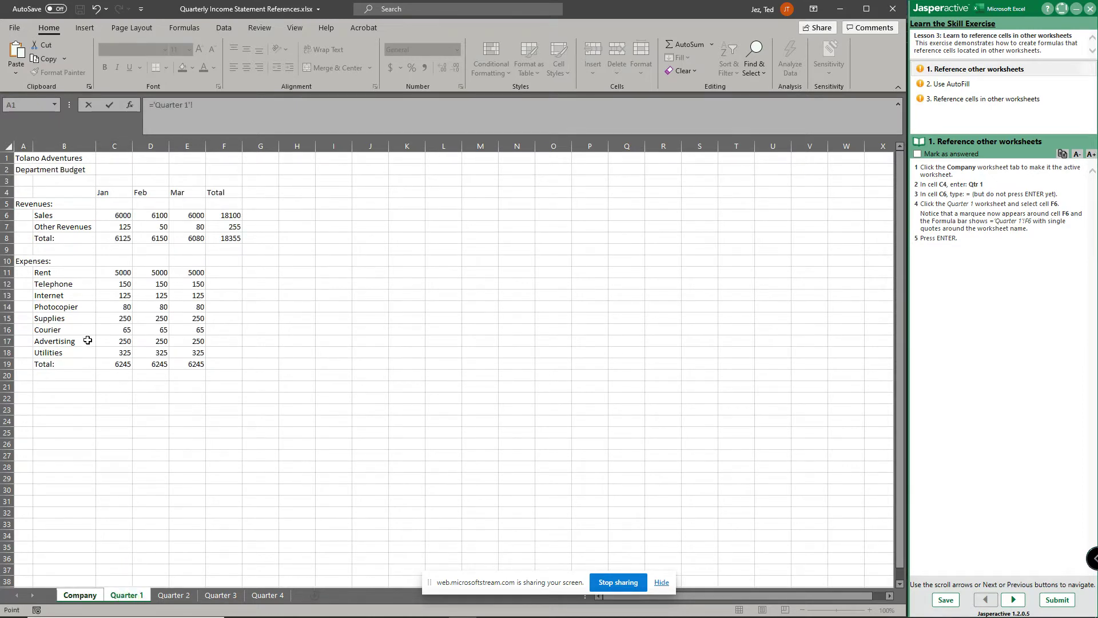
{"action": "left_click", "coordinate": [234, 216]}
{"action": "left_click", "coordinate": [977, 244]}
{"action": "key", "text": "Return"}
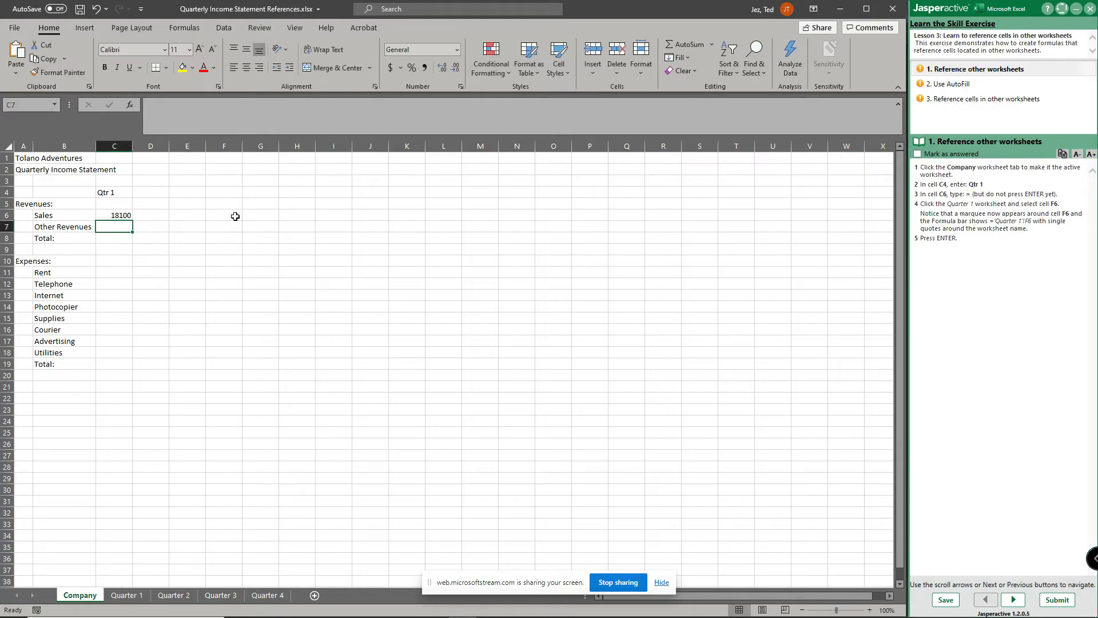
{"action": "left_click", "coordinate": [122, 215]}
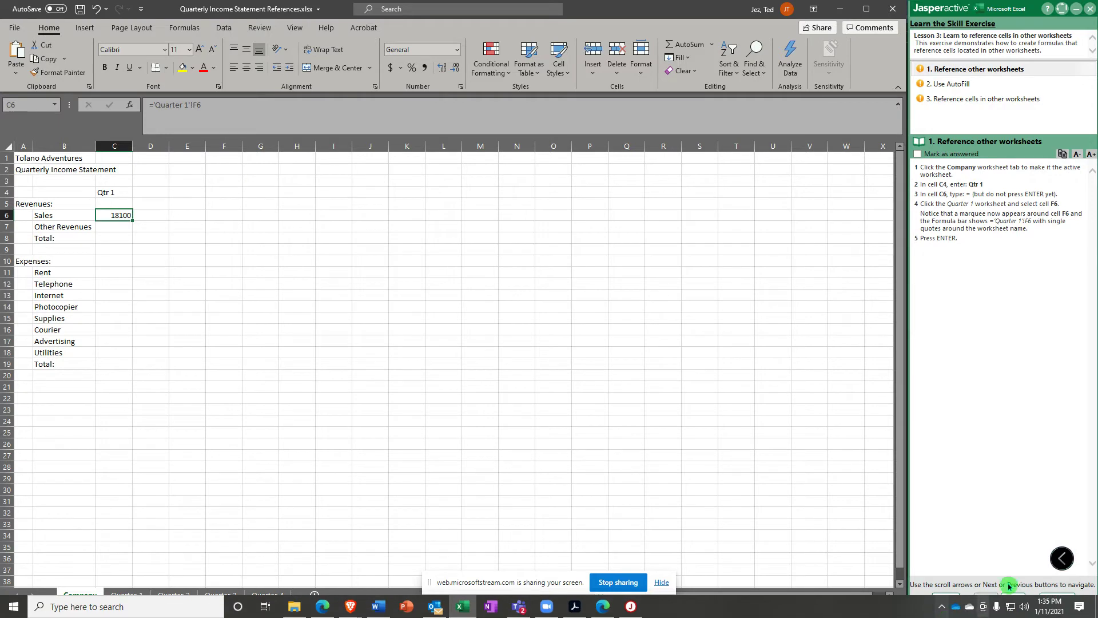
Advance the exercise and AutoFill C6's formula down to C8, giving 255 and 18355.
{"action": "left_click", "coordinate": [1016, 600]}
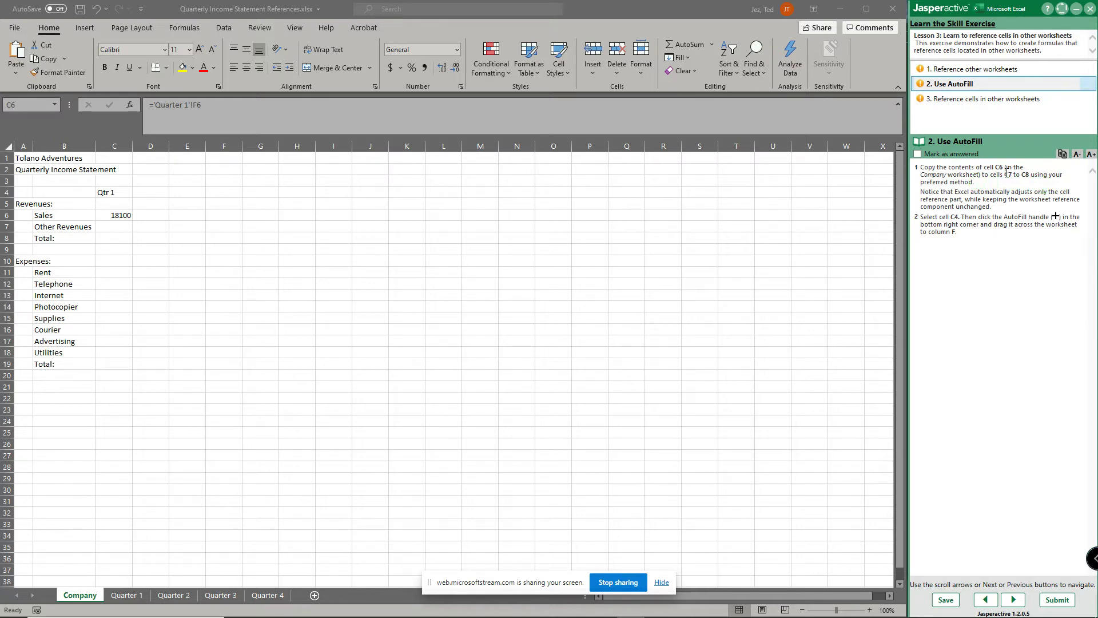
{"action": "left_click", "coordinate": [114, 216]}
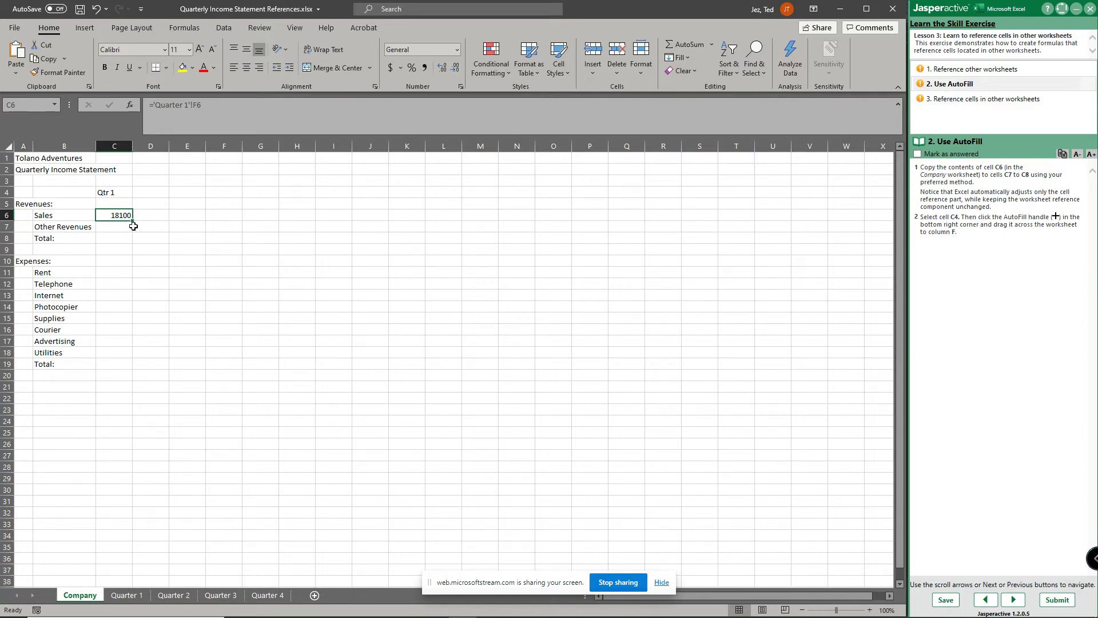
{"action": "left_click_drag", "start_coordinate": [133, 221], "coordinate": [126, 245]}
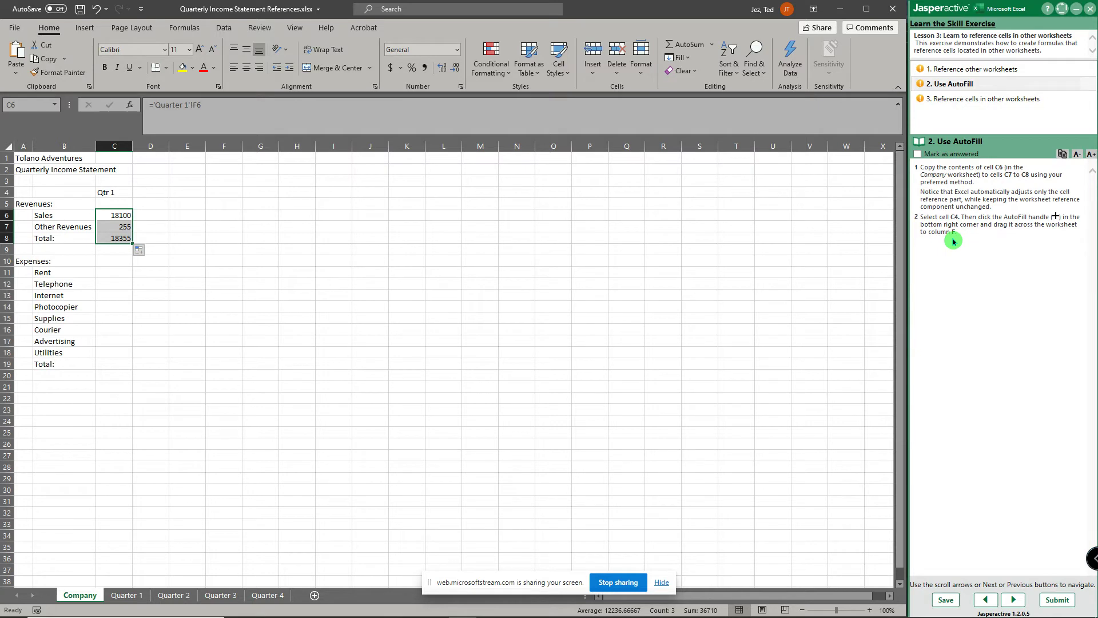
{"action": "left_click", "coordinate": [122, 192]}
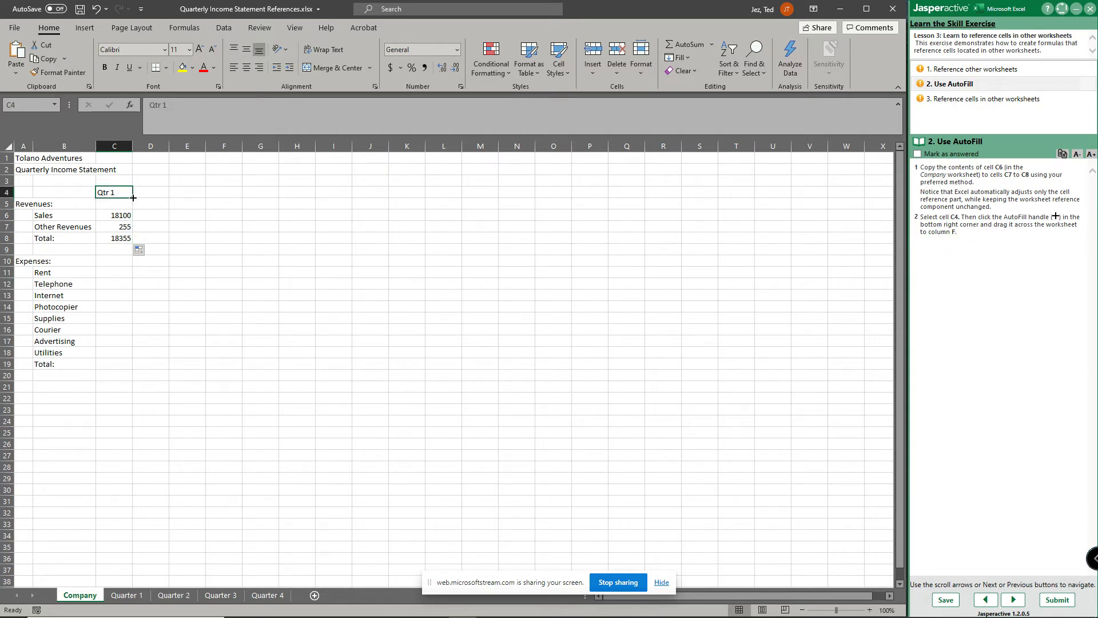
AutoFill the C4 heading across to F4 for Qtr 1–Qtr 4, then advance to step 3.
{"action": "left_click_drag", "start_coordinate": [132, 199], "coordinate": [244, 208]}
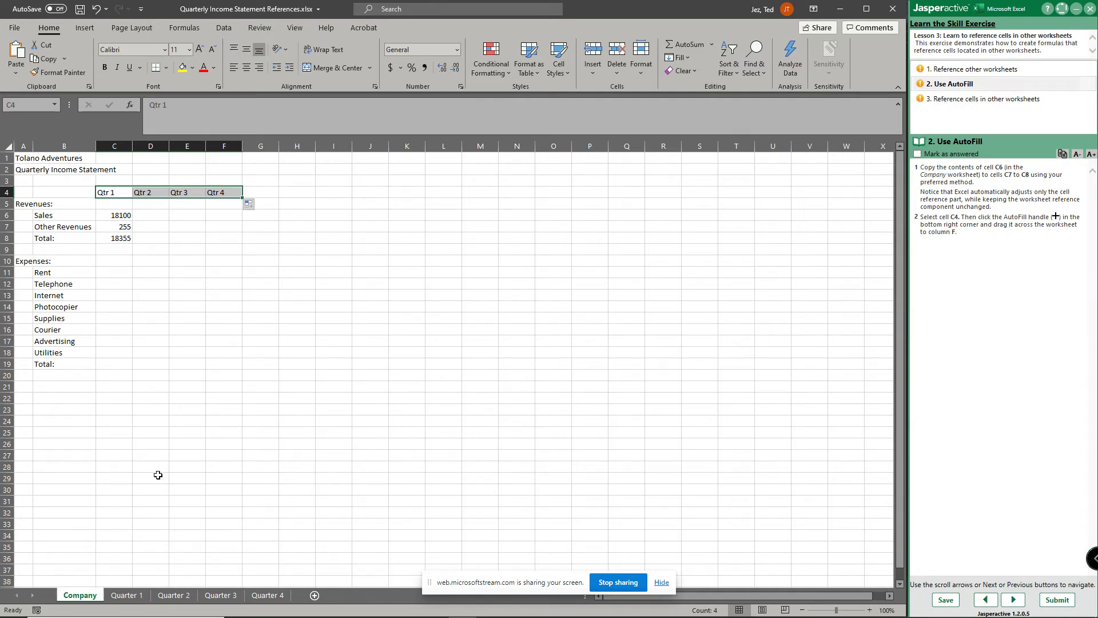
{"action": "left_click", "coordinate": [139, 601]}
{"action": "left_click", "coordinate": [1013, 605]}
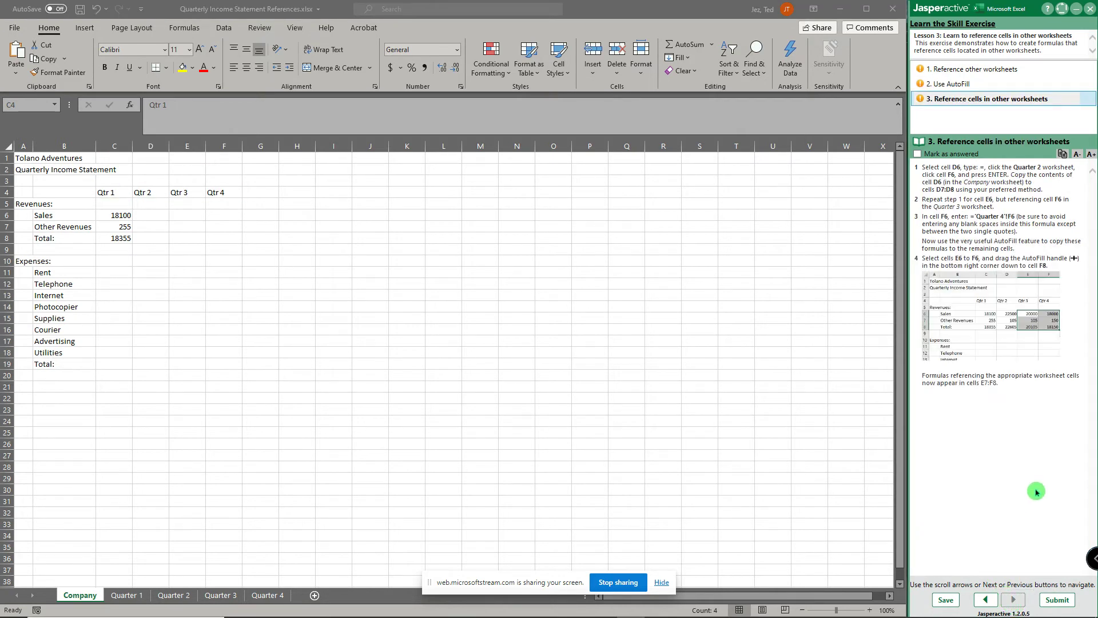
Enter ='Quarter 2'!F6 in D6 and AutoFill it down through D8.
{"action": "left_click", "coordinate": [153, 219]}
{"action": "left_click", "coordinate": [151, 220]}
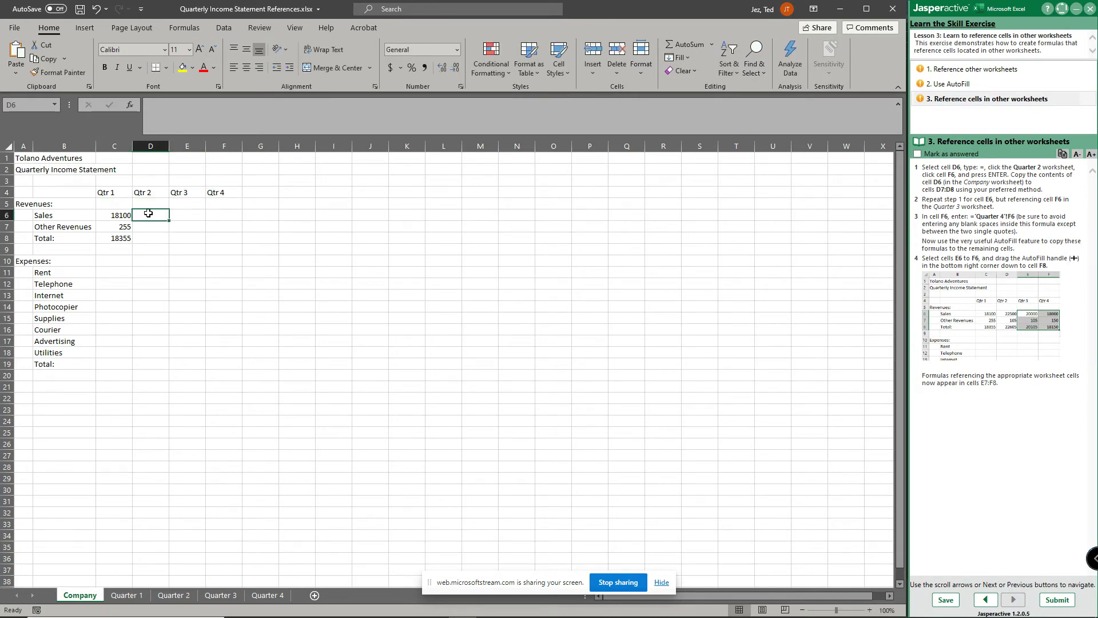
{"action": "type", "text": "="}
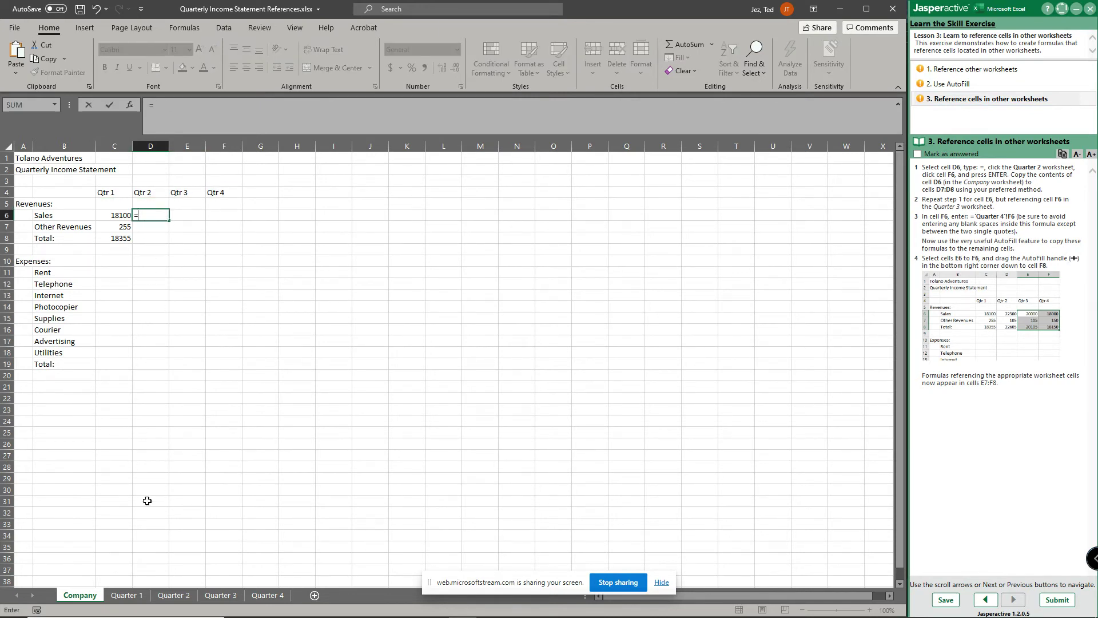
{"action": "left_click", "coordinate": [174, 595]}
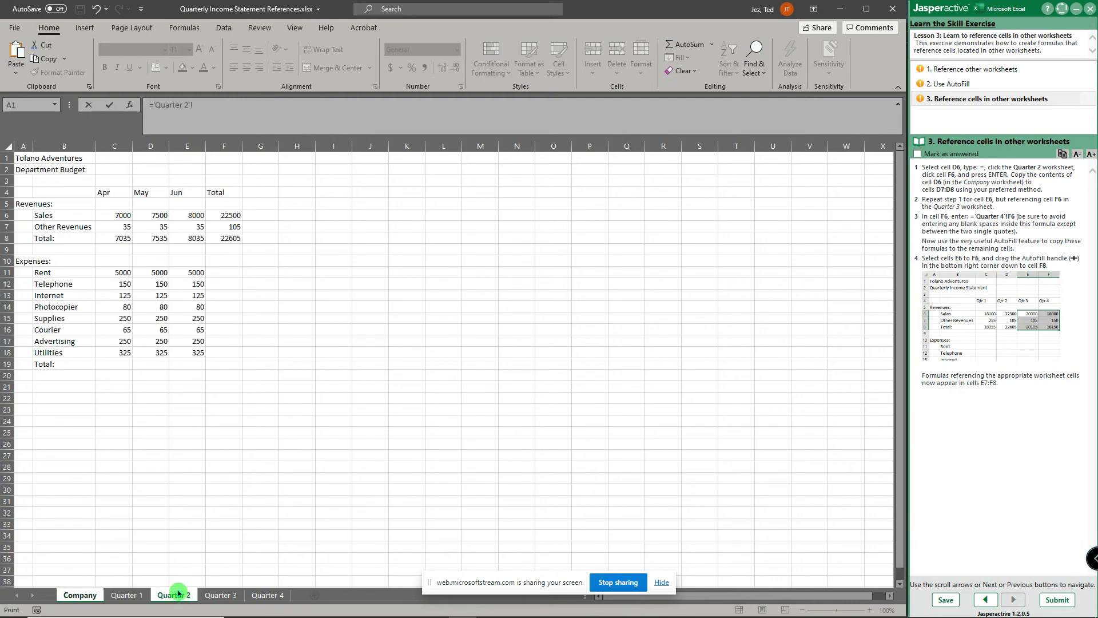
{"action": "left_click", "coordinate": [234, 215]}
{"action": "key", "text": "Return"}
{"action": "left_click", "coordinate": [161, 215]}
{"action": "left_click_drag", "start_coordinate": [169, 221], "coordinate": [171, 244]}
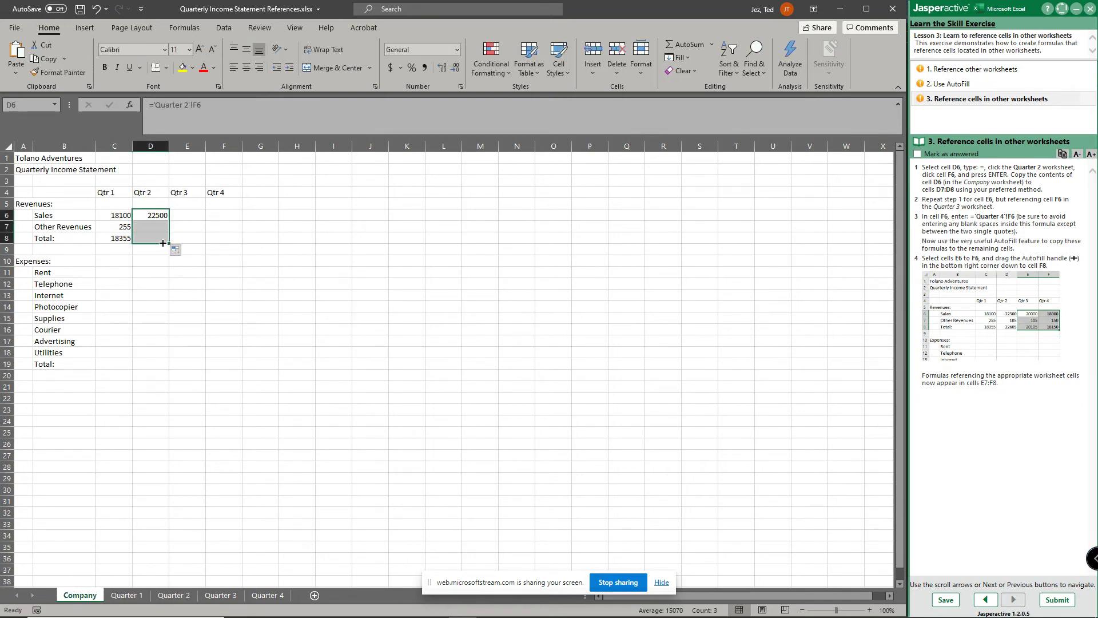
Enter ='Quarter 3'!F6 in E6 to reference Quarter 3's total.
{"action": "left_click", "coordinate": [191, 215]}
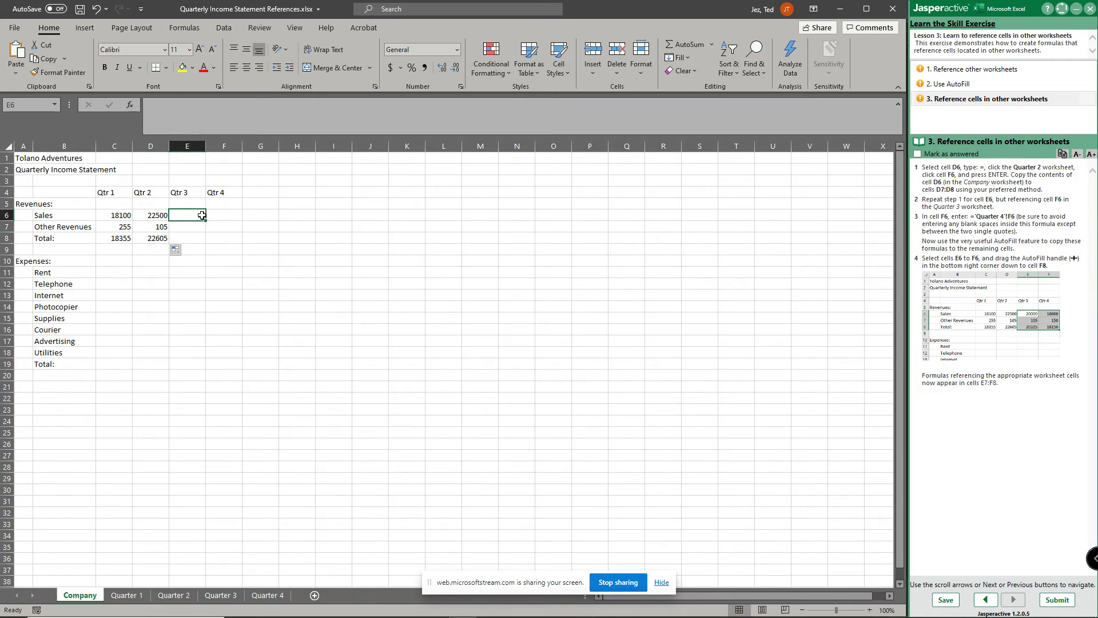
{"action": "type", "text": "="}
{"action": "left_click", "coordinate": [229, 597]}
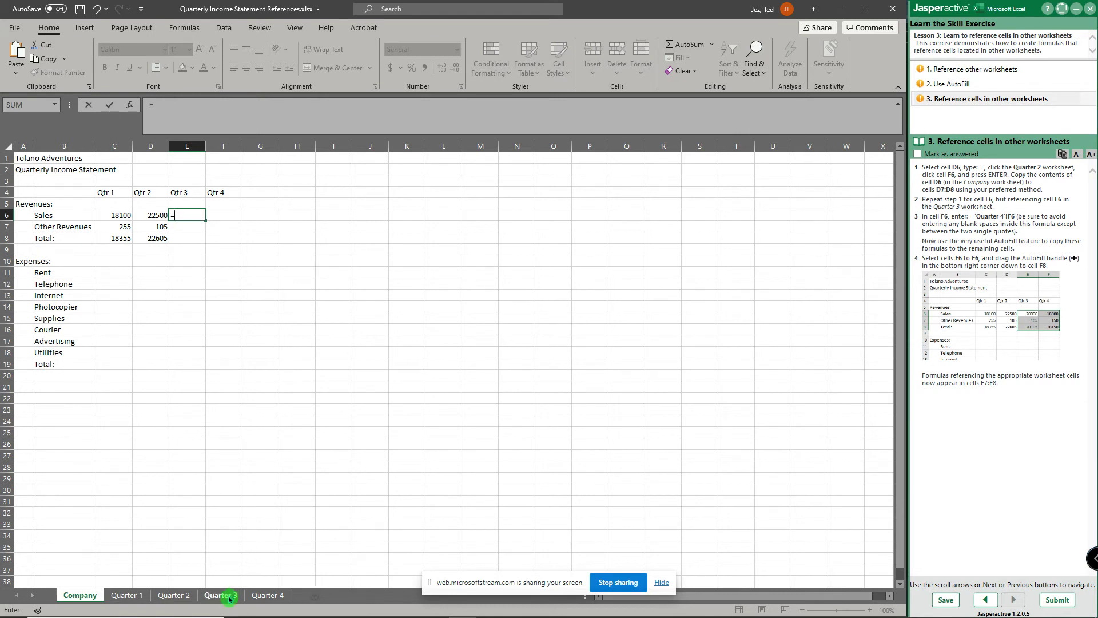
{"action": "left_click", "coordinate": [229, 598]}
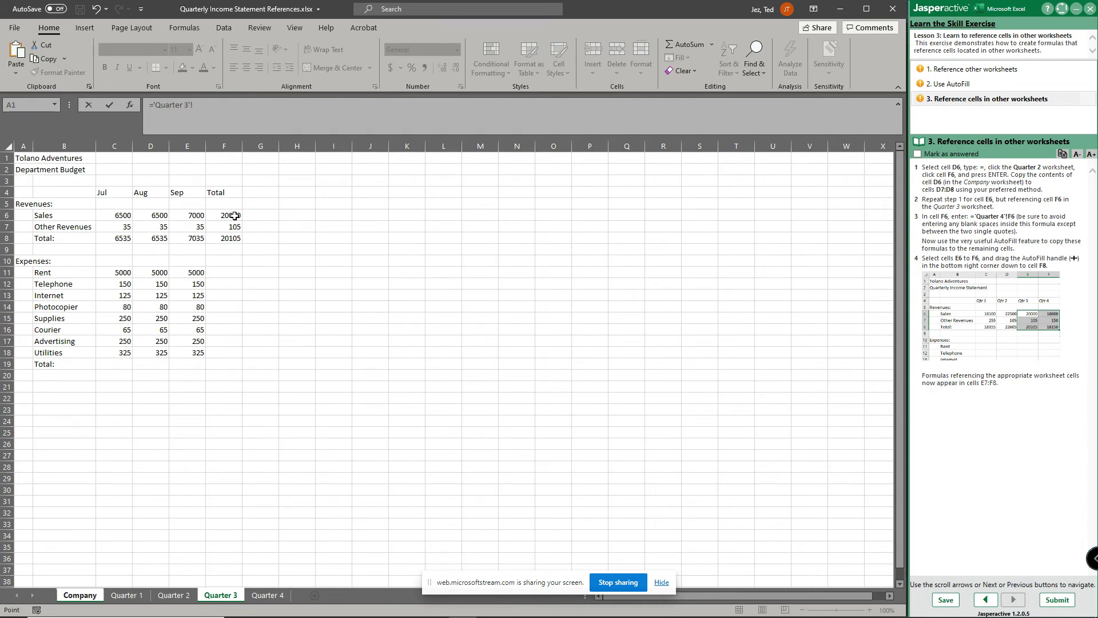
{"action": "left_click", "coordinate": [234, 216]}
{"action": "key", "text": "Return"}
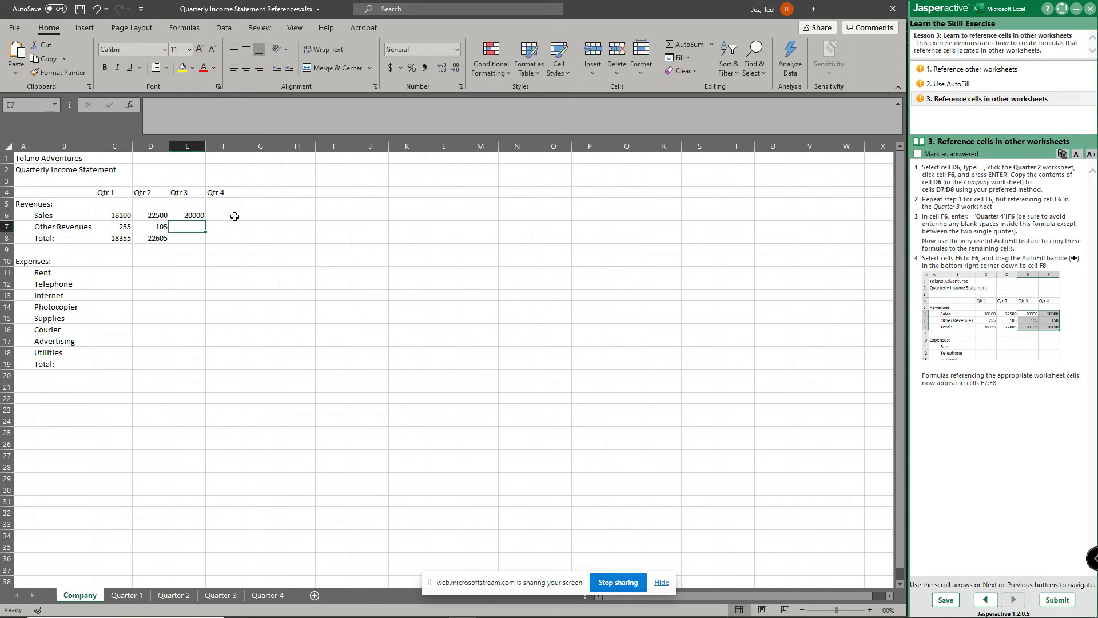
Enter ='Quarter 4'!F6 in F6, then select E6:F6 for copying down.
{"action": "left_click", "coordinate": [234, 215]}
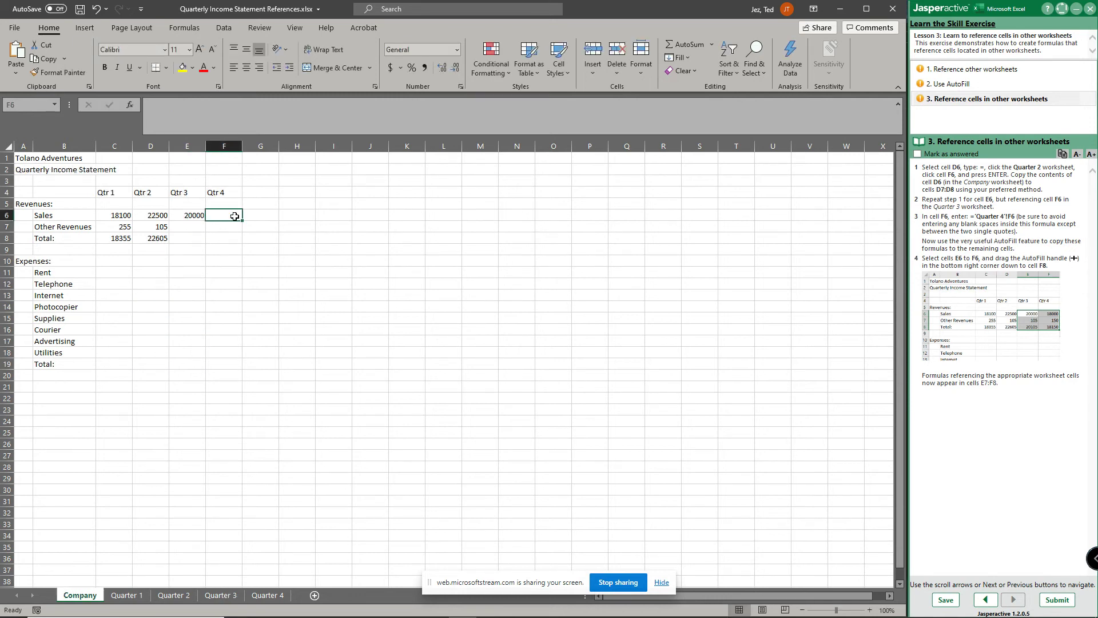
{"action": "left_click", "coordinate": [282, 599]}
{"action": "type", "text": "="}
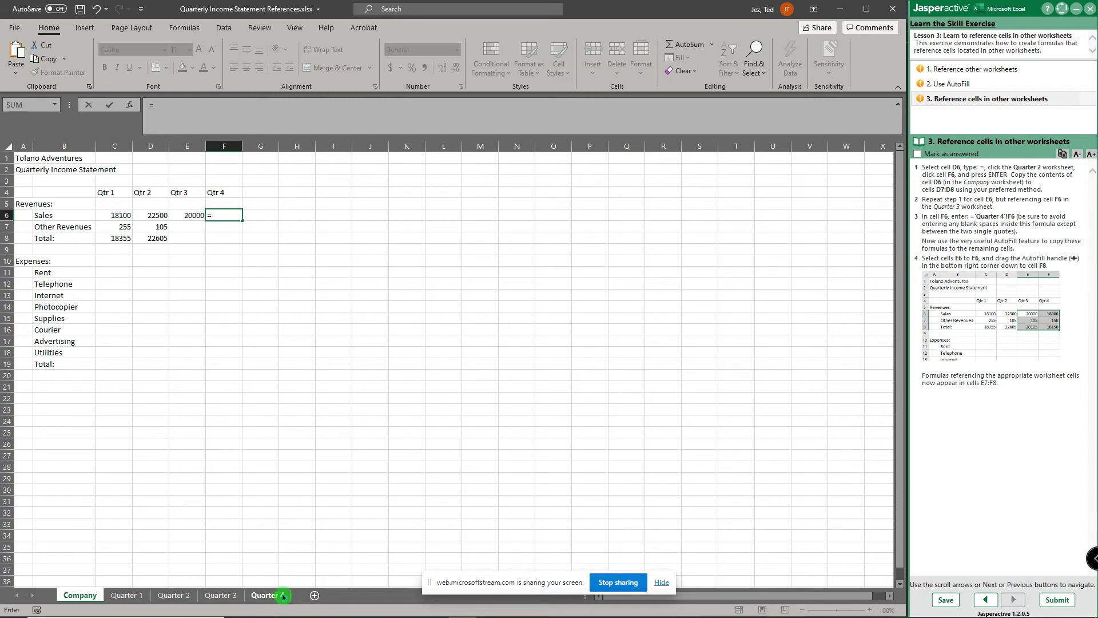
{"action": "left_click", "coordinate": [272, 597]}
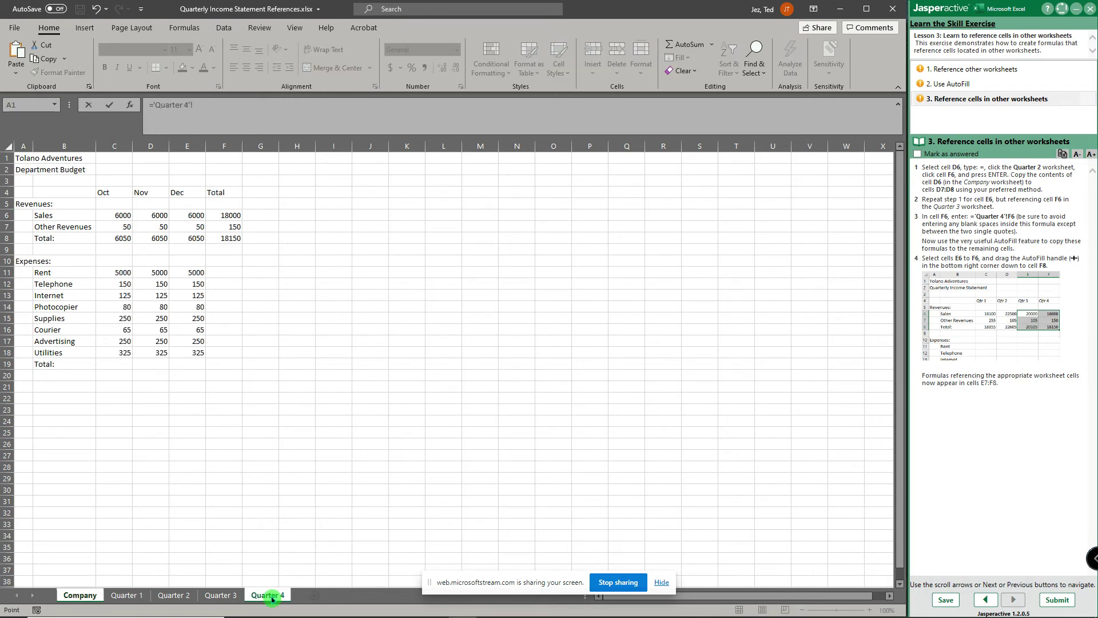
{"action": "left_click", "coordinate": [235, 215]}
{"action": "key", "text": "Return"}
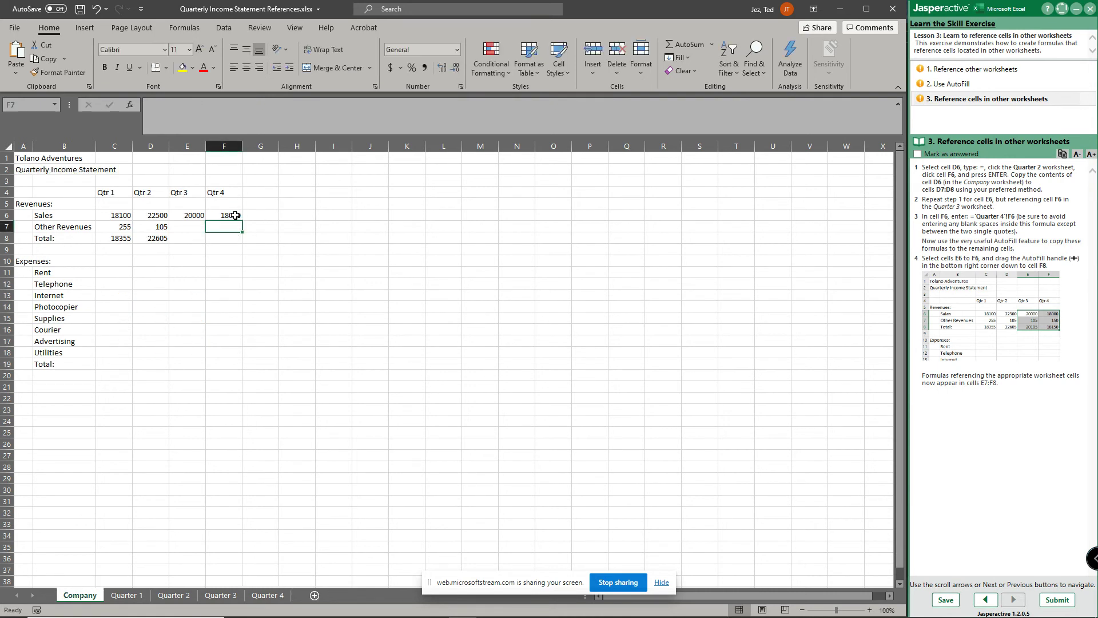
{"action": "left_click_drag", "start_coordinate": [191, 215], "coordinate": [242, 244]}
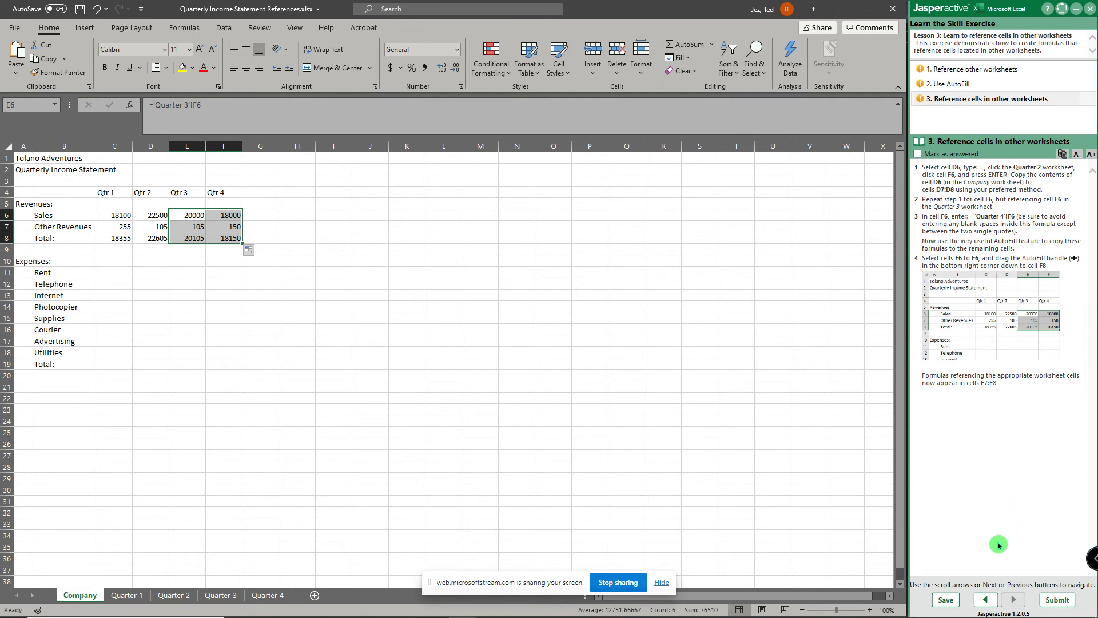
{"action": "left_click", "coordinate": [267, 264]}
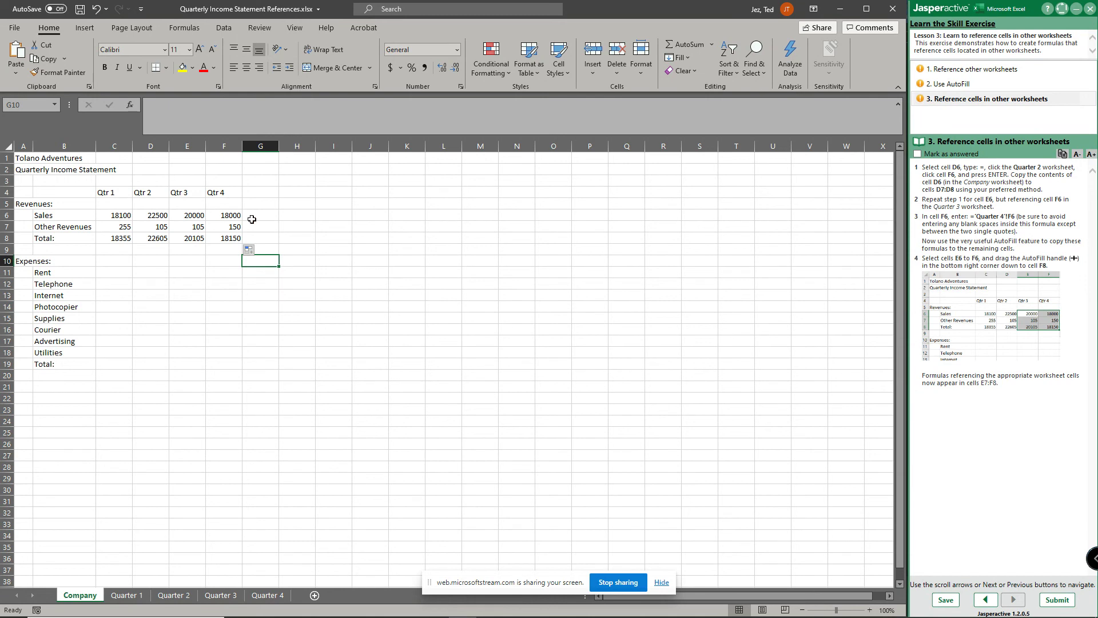
{"action": "left_click", "coordinate": [1075, 601]}
{"action": "left_click", "coordinate": [1071, 605]}
Submit the exercise results to Jasperactive for scoring.
{"action": "left_click", "coordinate": [1067, 603]}
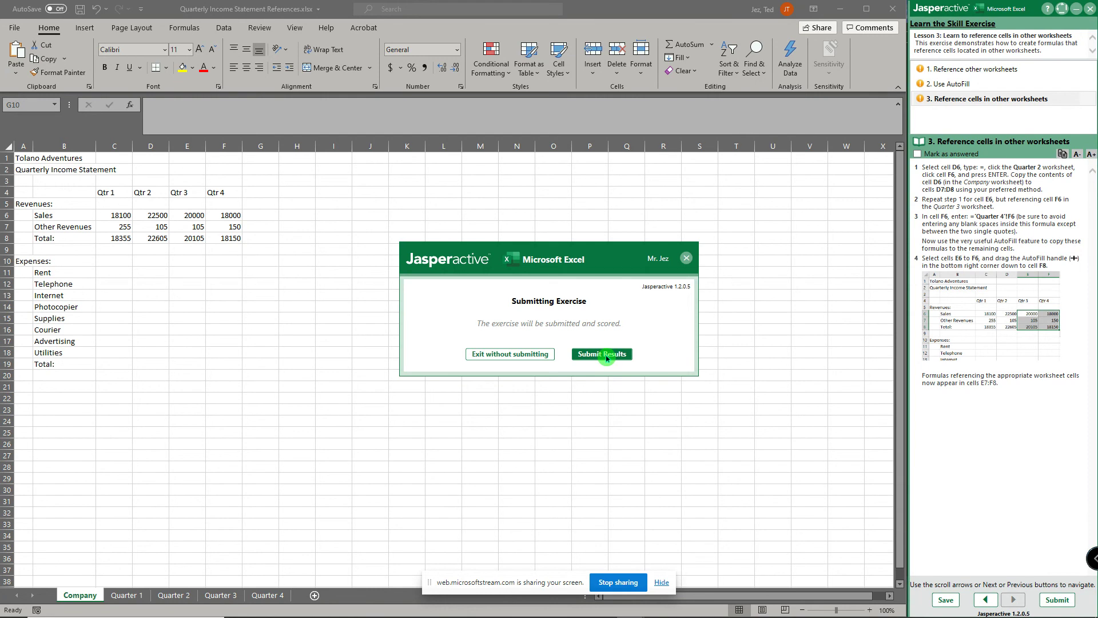
{"action": "left_click", "coordinate": [606, 358]}
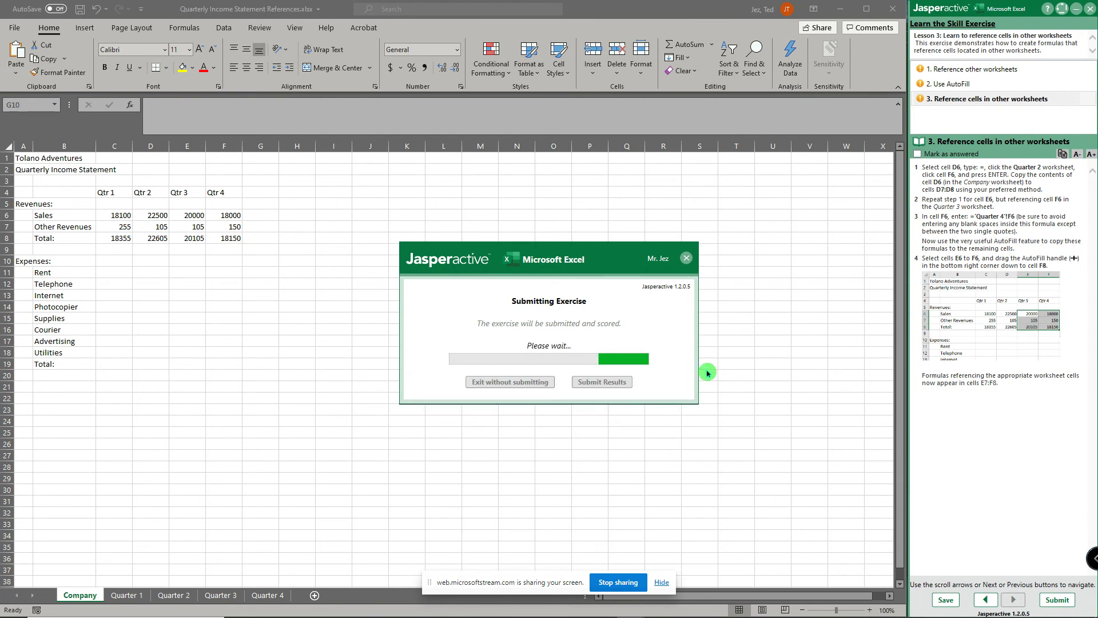
{"action": "left_click", "coordinate": [709, 227]}
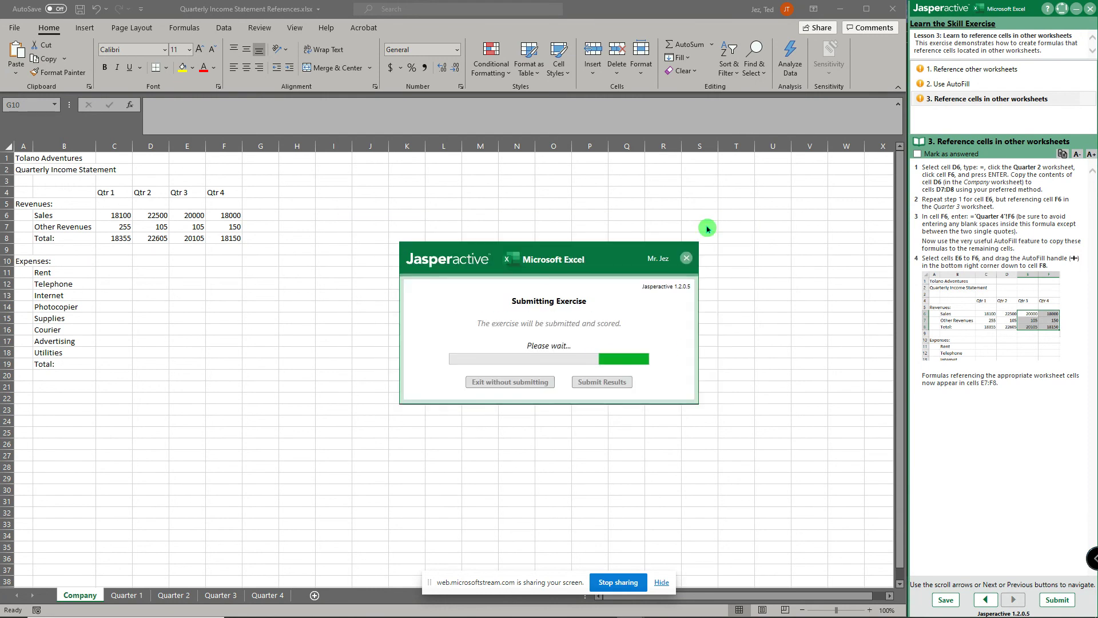